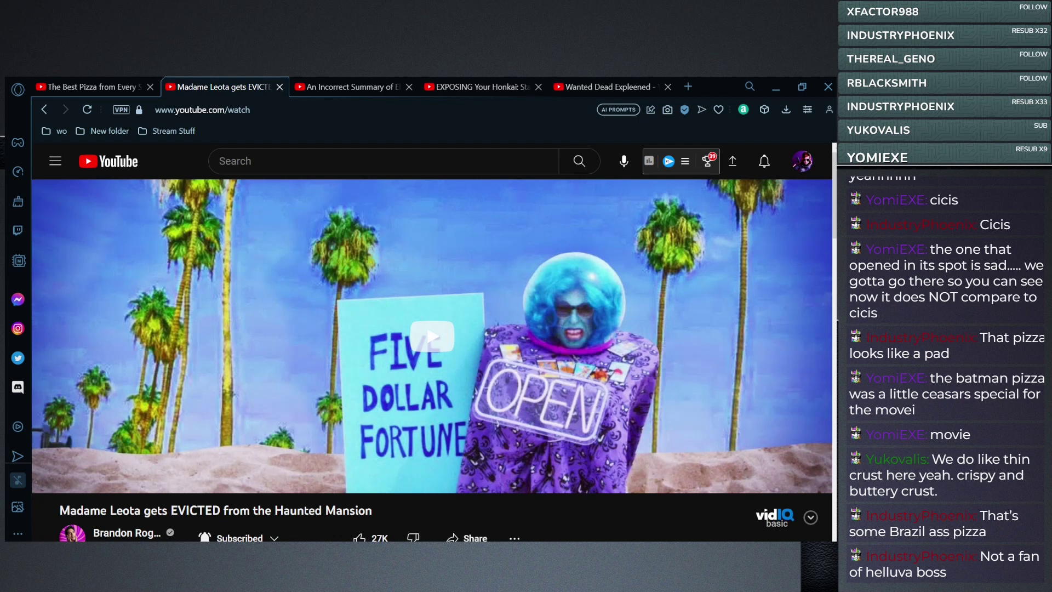
scroll(434, 345, down, 3)
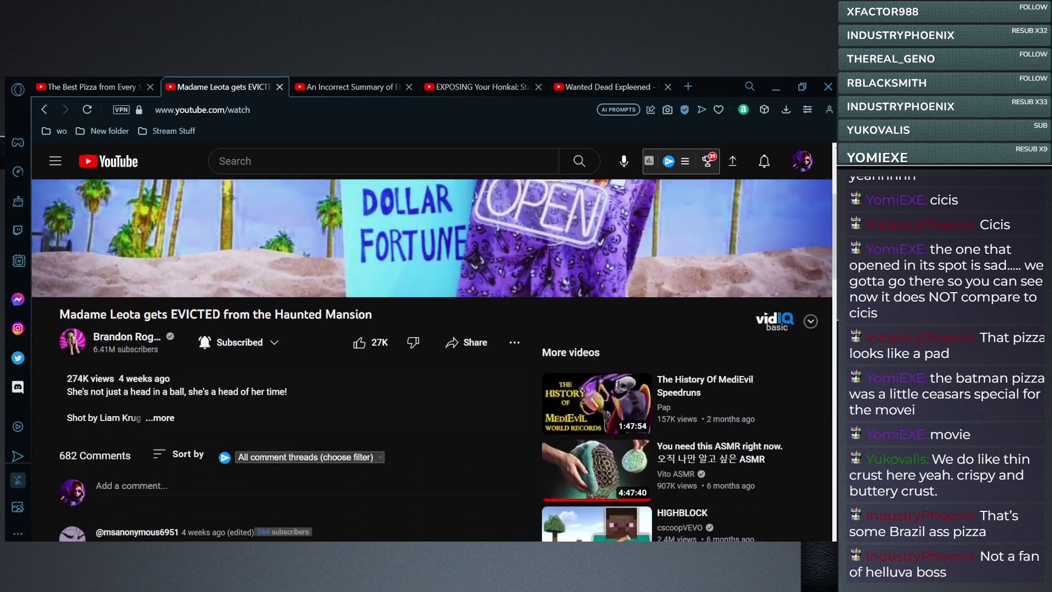
scroll(434, 362, down, 2)
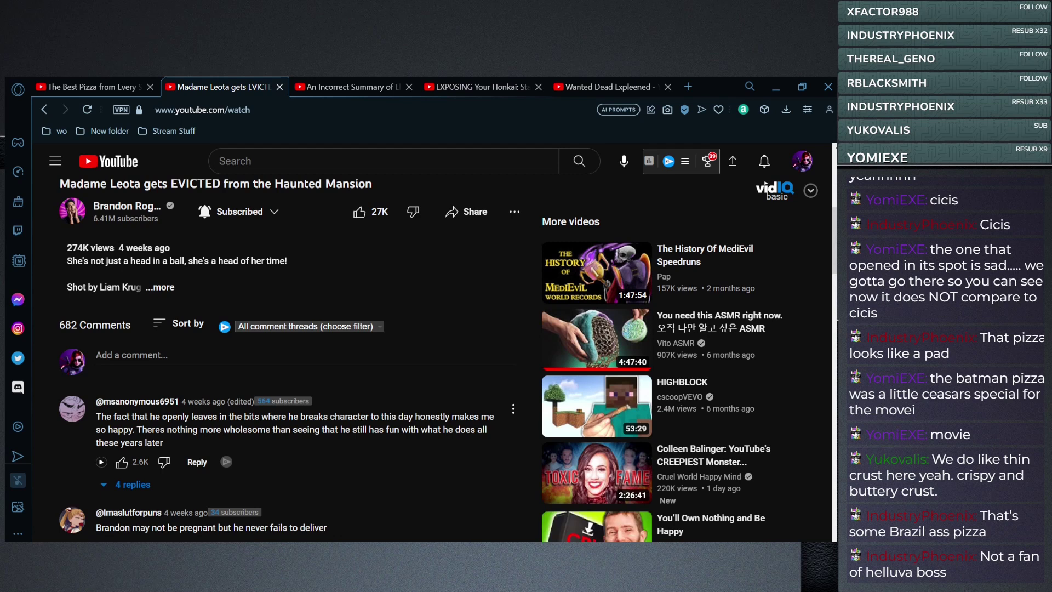
scroll(435, 362, up, 1)
scroll(434, 362, up, 4)
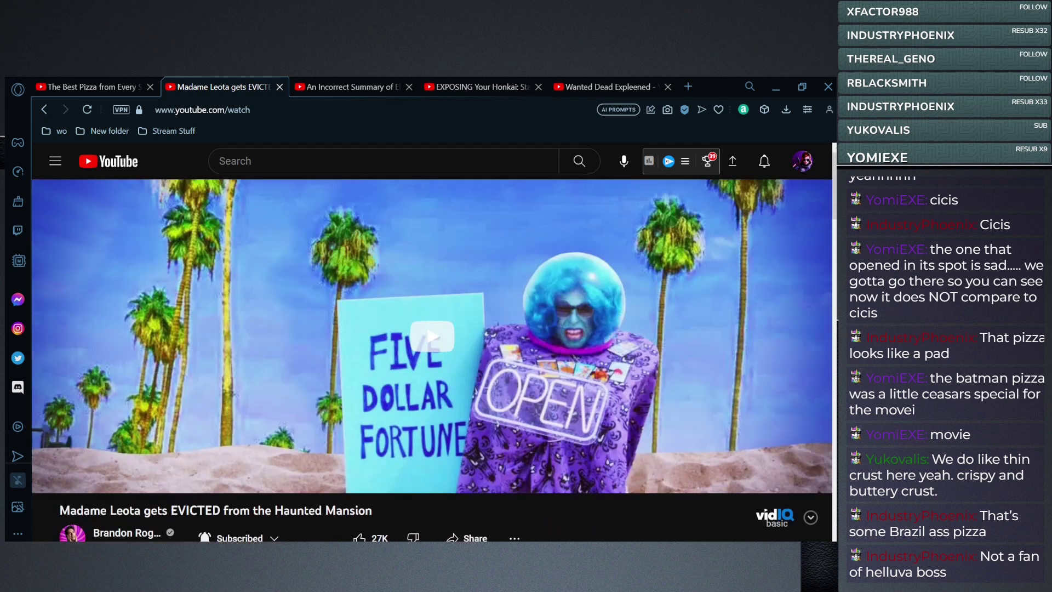
Start the Madame Leota video and switch it to full screen
click(803, 480)
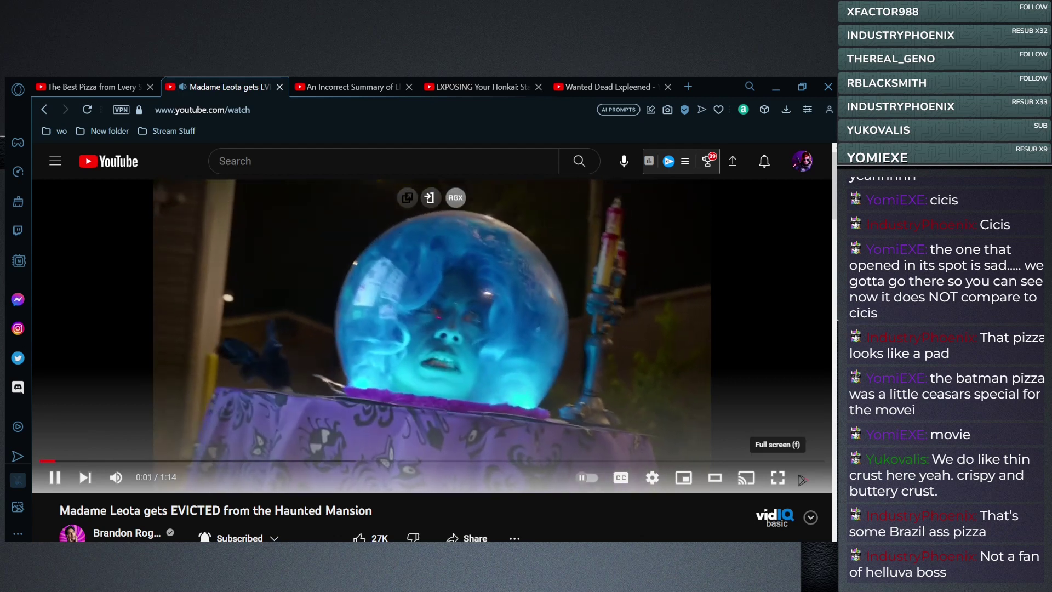
click(778, 478)
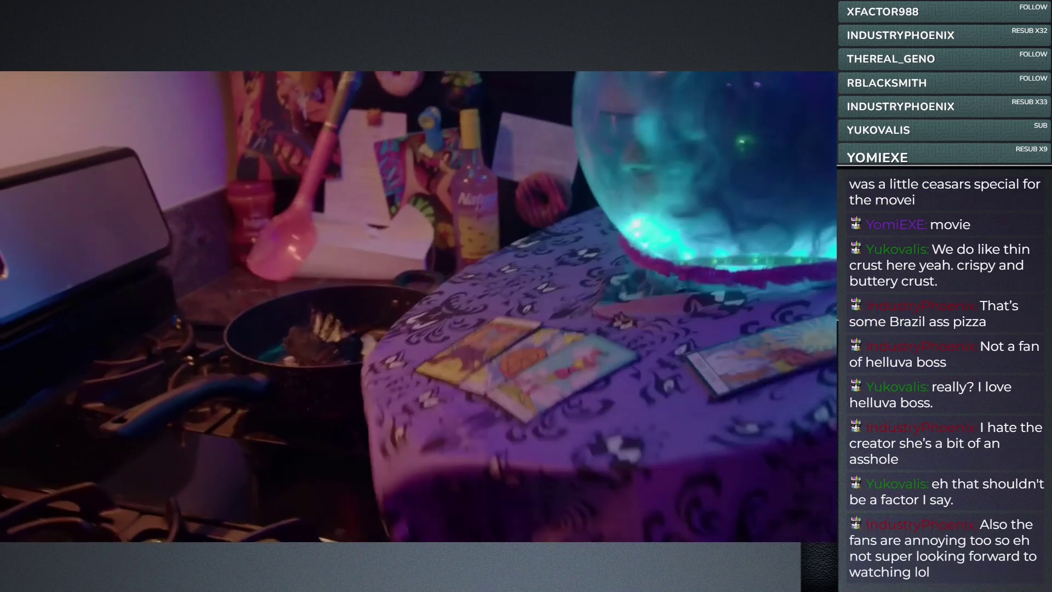
Pause, rewind five seconds, and resume playback until the end screen appears
key(space)
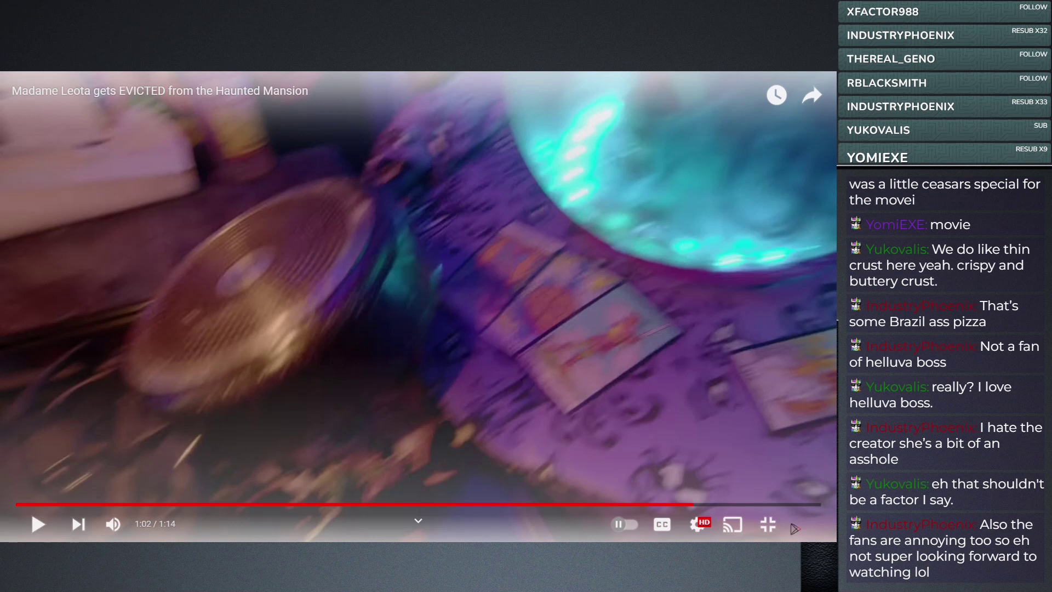
key(Left)
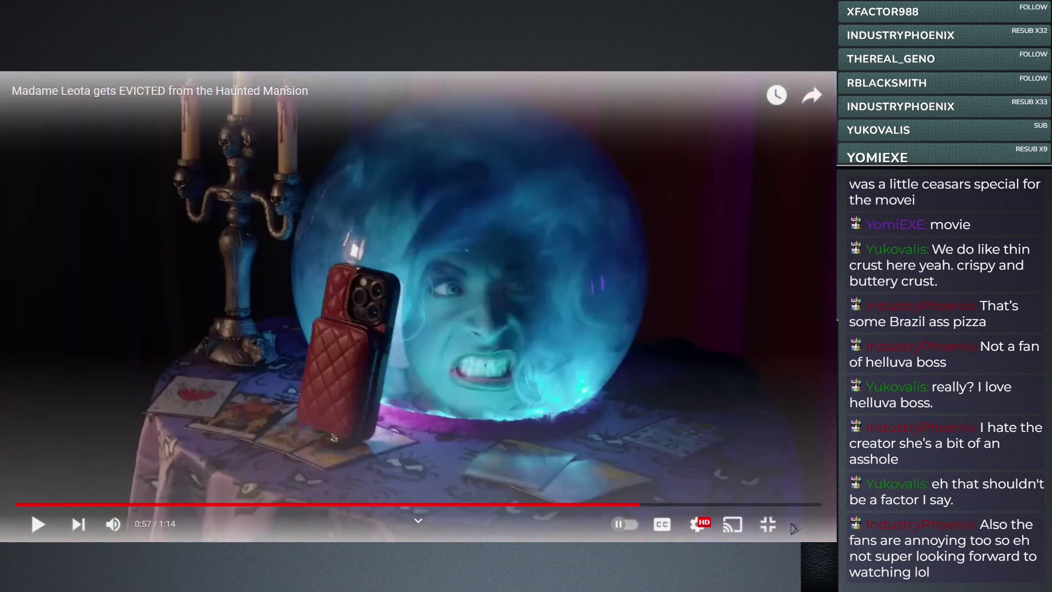
key(space)
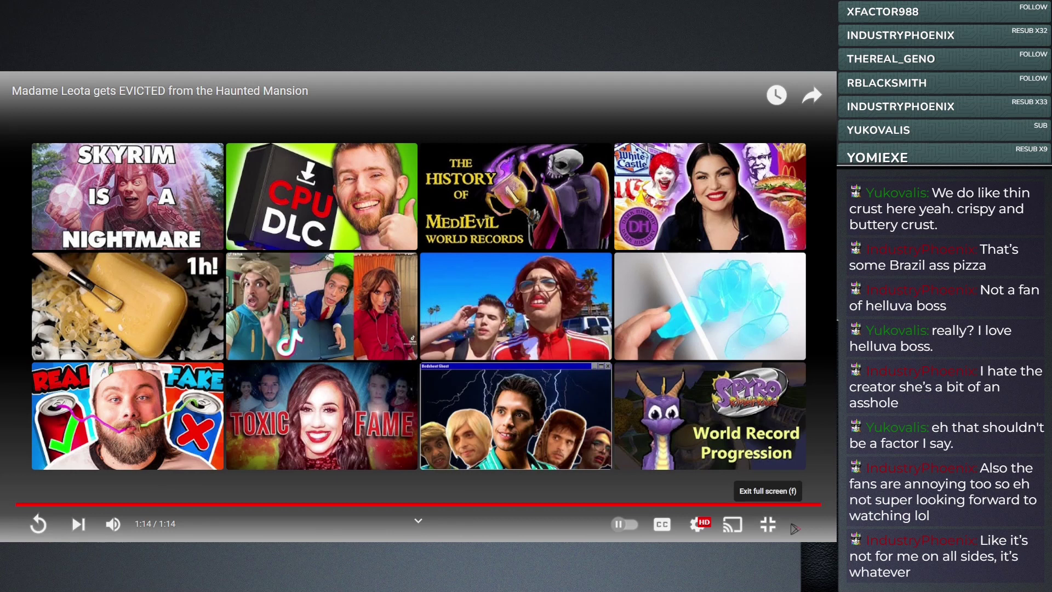
Exit full screen to return to the Madame Leota watch page
click(792, 526)
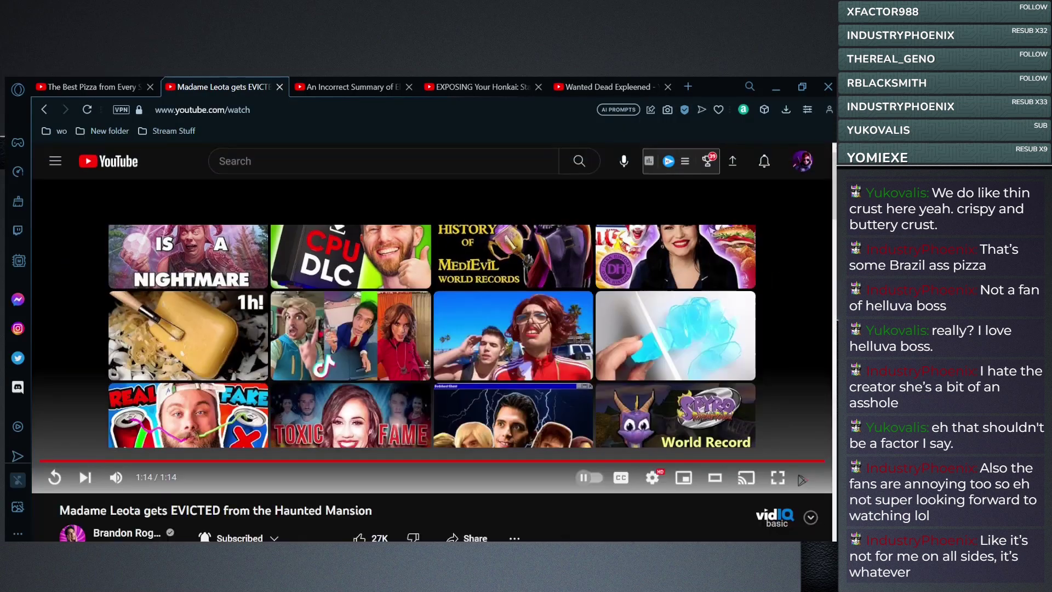